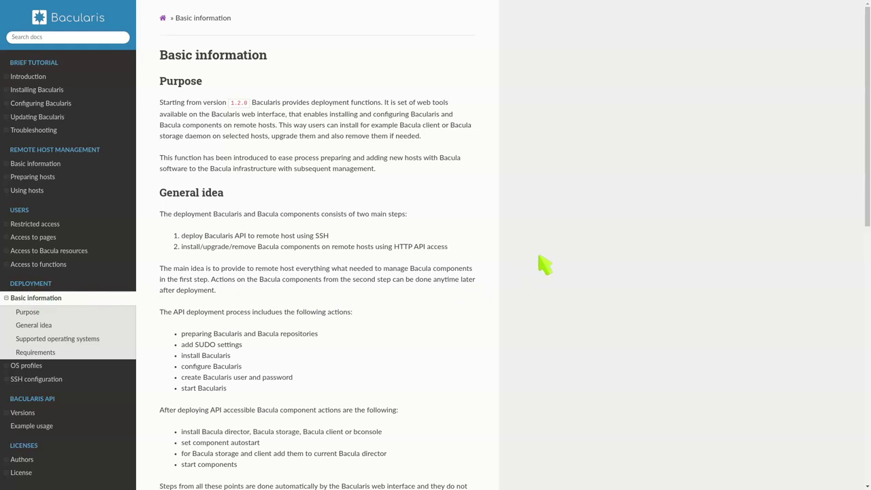
Review the general idea and supported operating systems in the deployment documentation, and switch to the Bacularis web interface
scroll(547, 264, "down", 3)
scroll(547, 265, "down", 3)
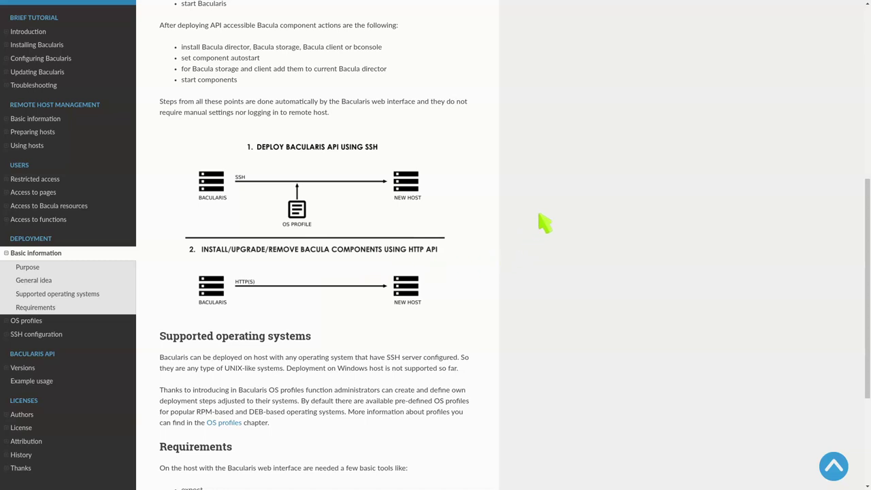
key("ctrl+Tab")
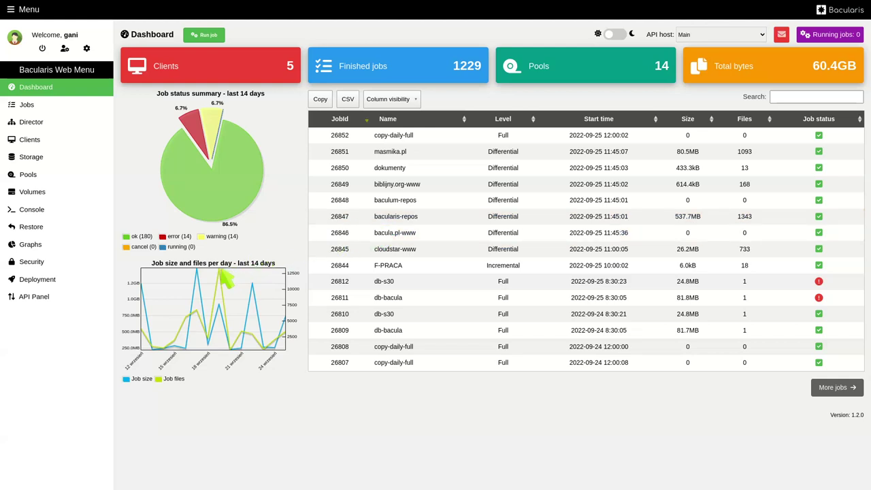
Start a new API host deployment for address 10.0.0.209 with the Rocky 9 OS profile
left_click(51, 286)
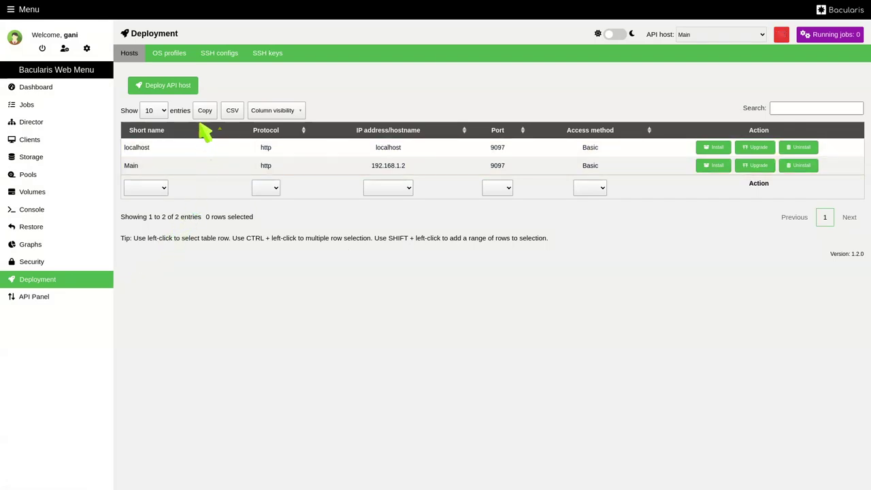
left_click(194, 92)
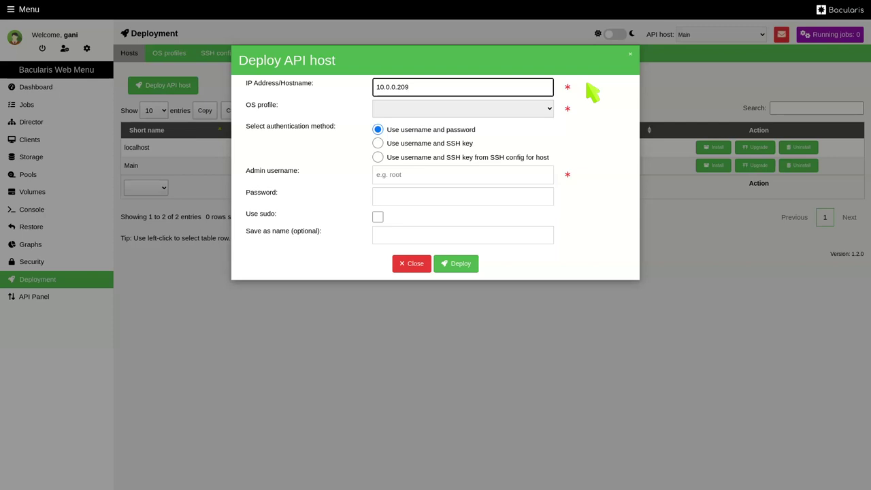
left_click(535, 108)
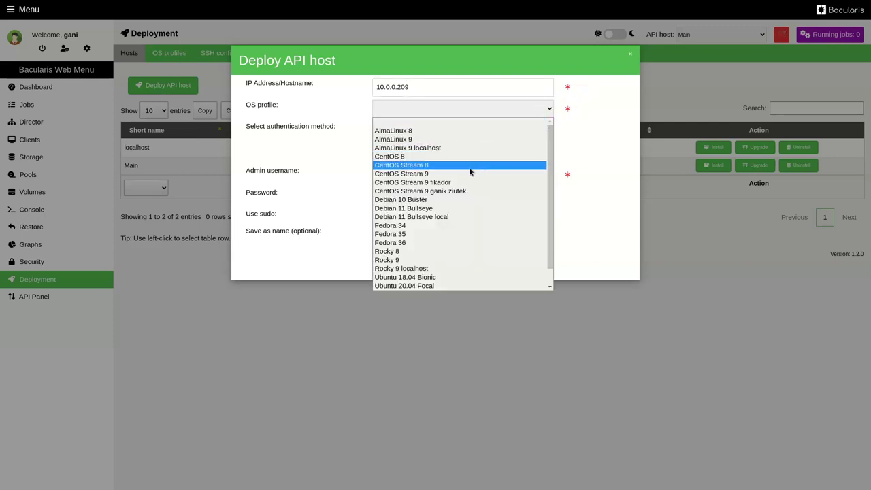
left_click(414, 259)
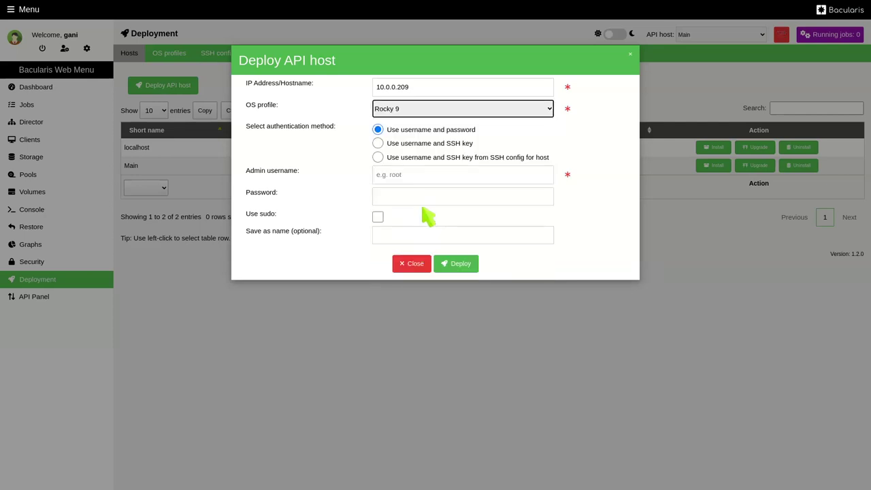
Enter admin username root and the admin password, set the save-as name to mynewhost1, and run the deployment
left_click(428, 175)
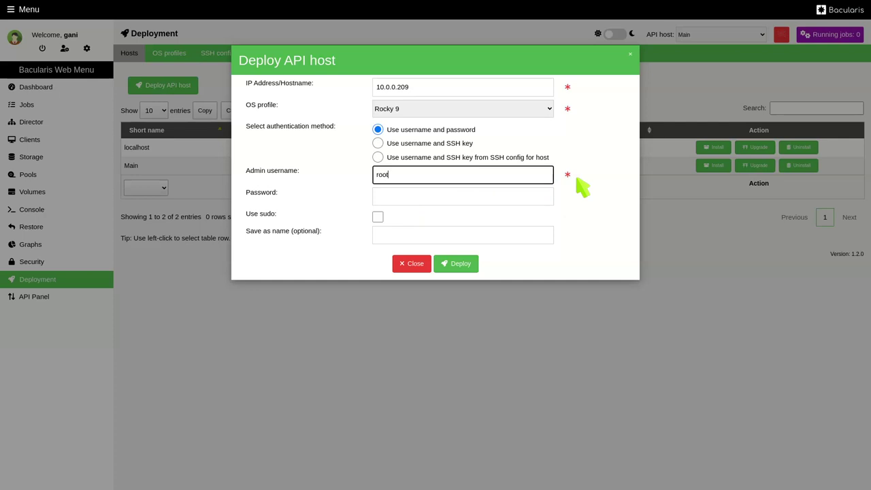
left_click(536, 199)
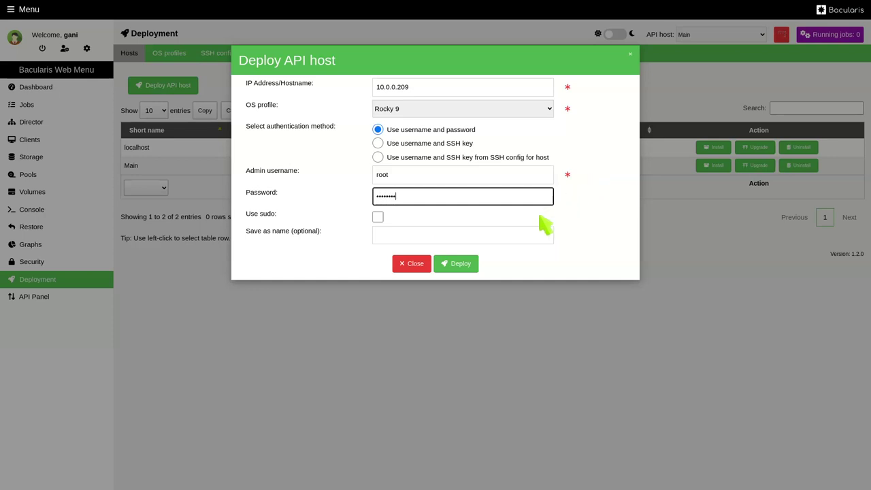
left_click(497, 234)
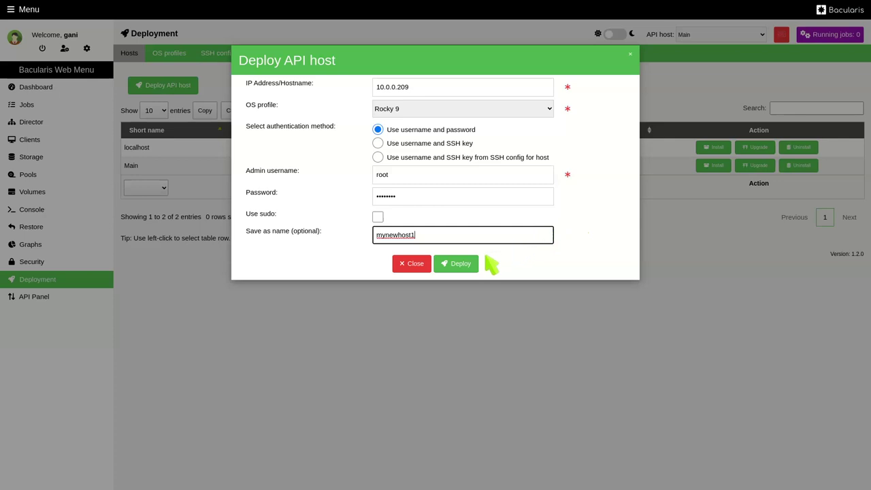
left_click(453, 267)
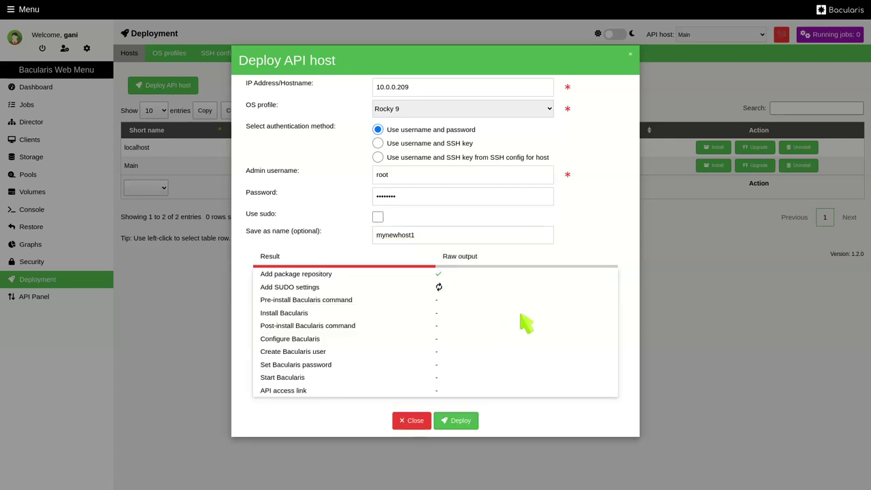
Examine the raw output of the API host deployment and return to the step-by-step result
left_click(555, 268)
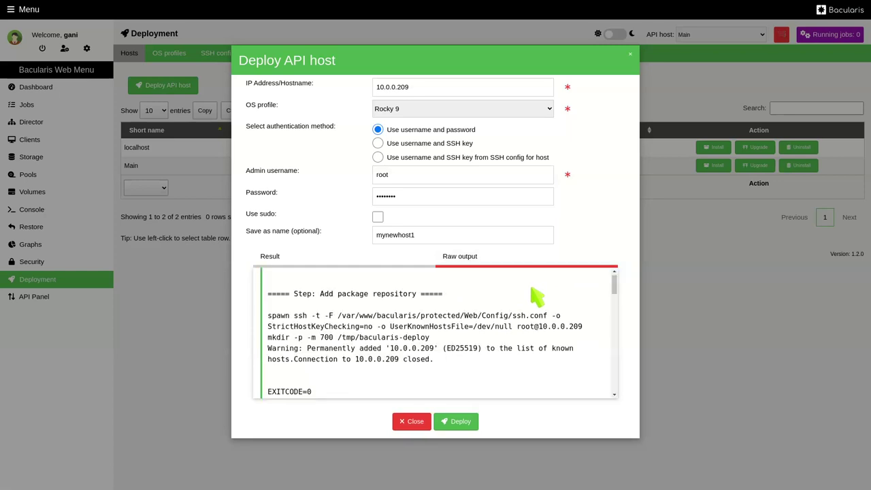
scroll(536, 296, "down", 5)
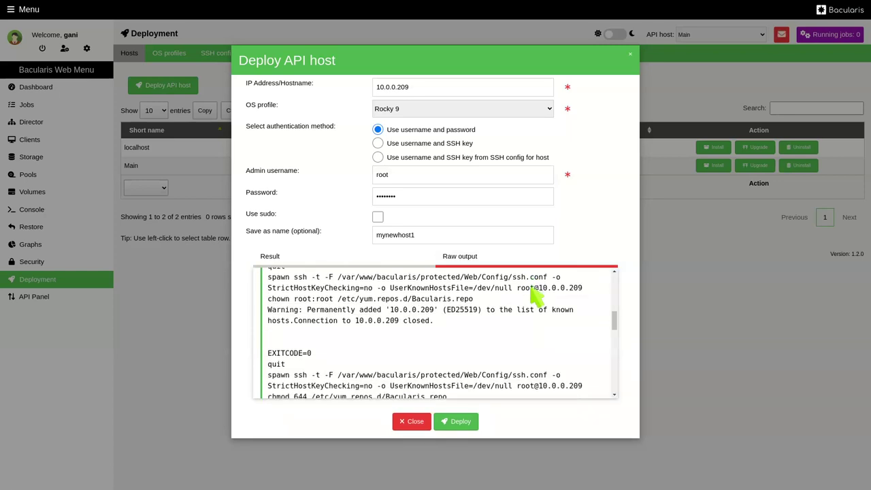
scroll(536, 296, "down", 5)
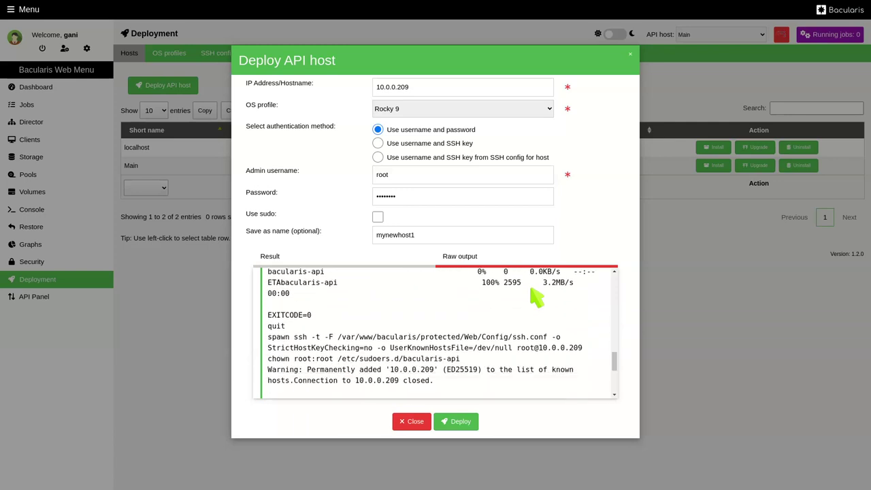
scroll(536, 296, "down", 1)
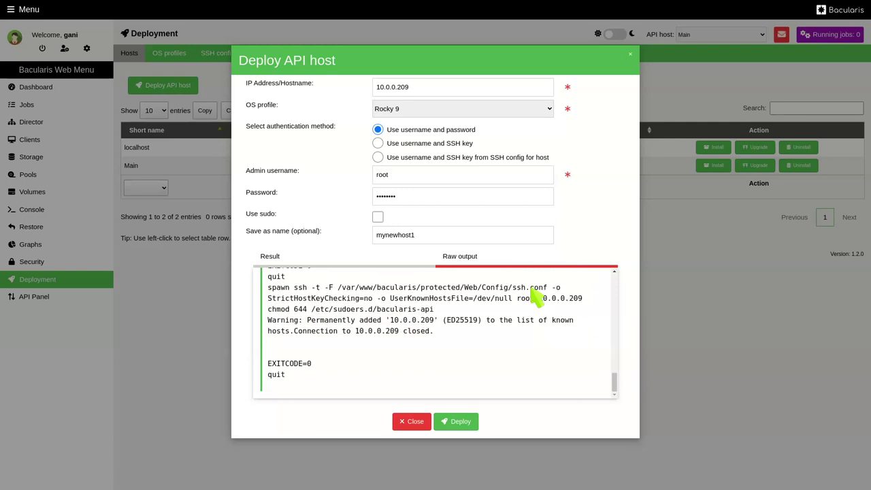
left_click(407, 268)
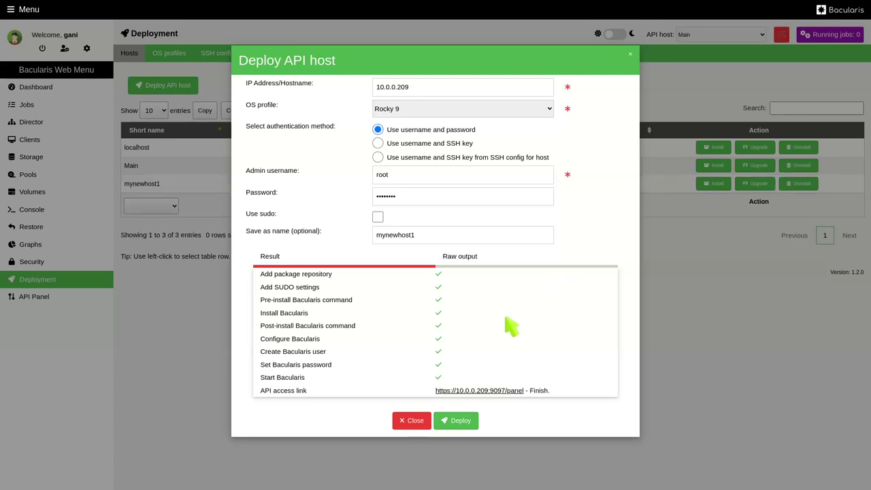
Open the new host's API access link past the browser's certificate warning, and close the finished deployment form
left_click(486, 392)
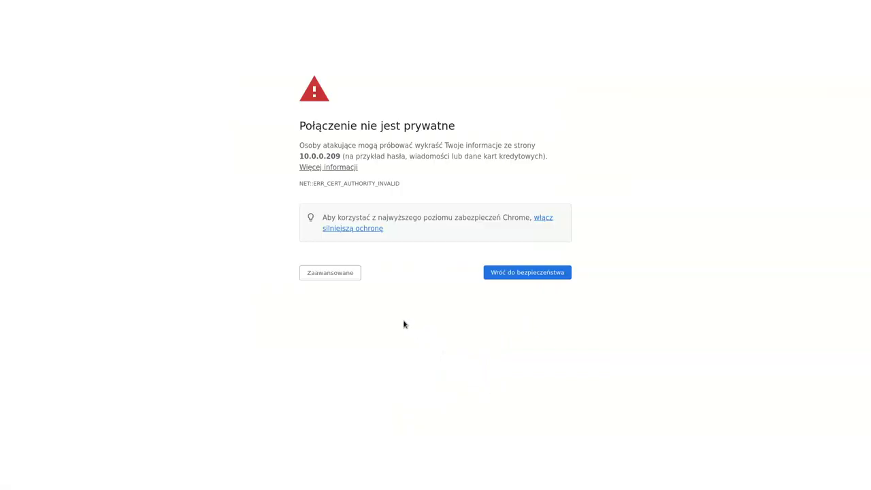
left_click(342, 273)
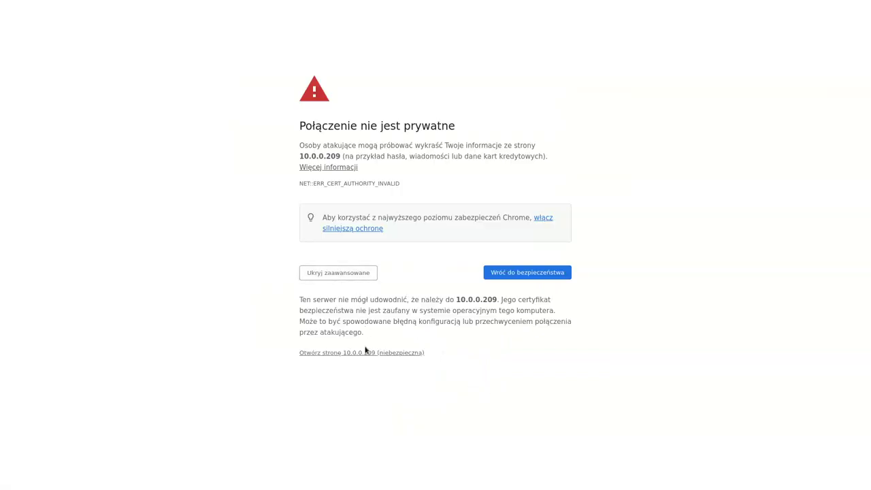
left_click(365, 353)
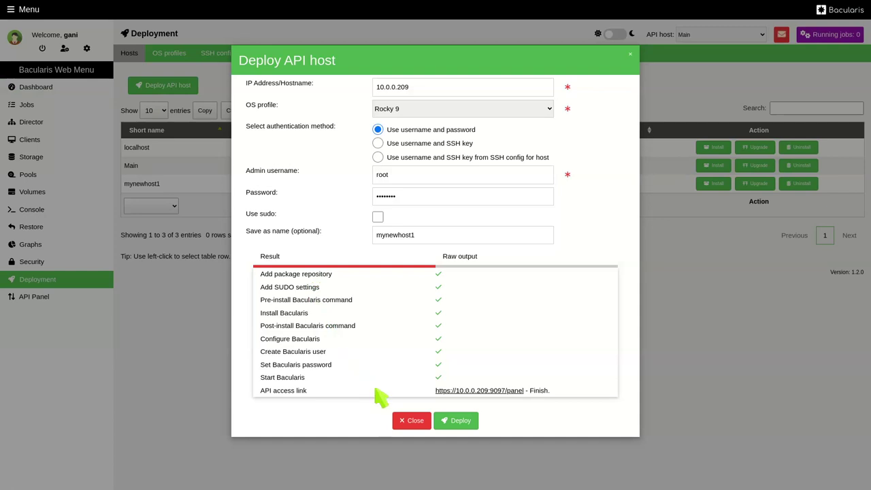
left_click(411, 420)
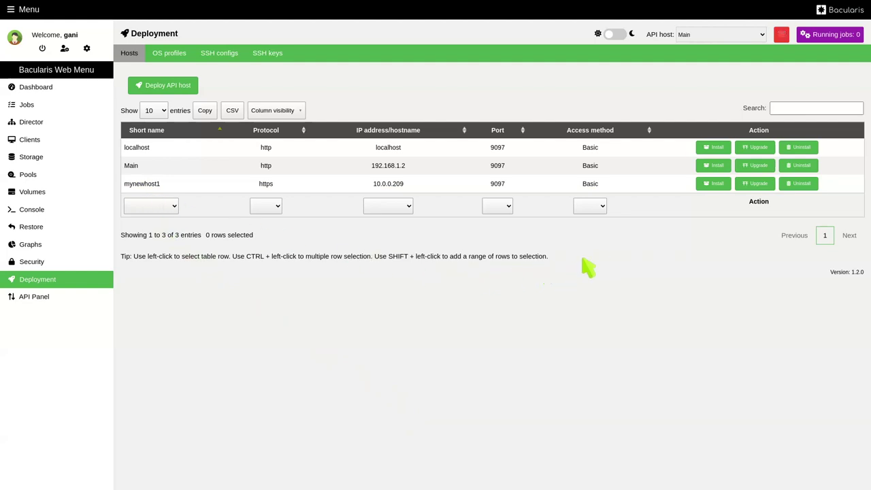
Install the Bacula Client component on mynewhost1, adding it to the current Director, and close the installation window
left_click(715, 183)
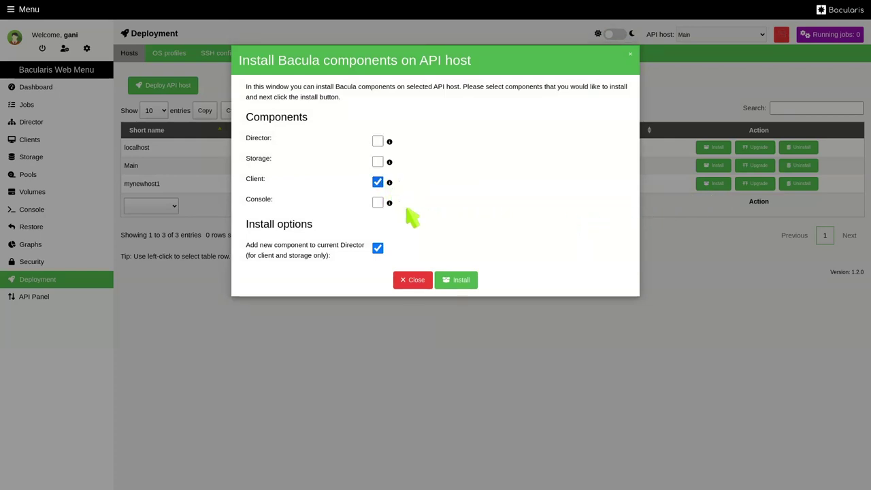
left_click(460, 286)
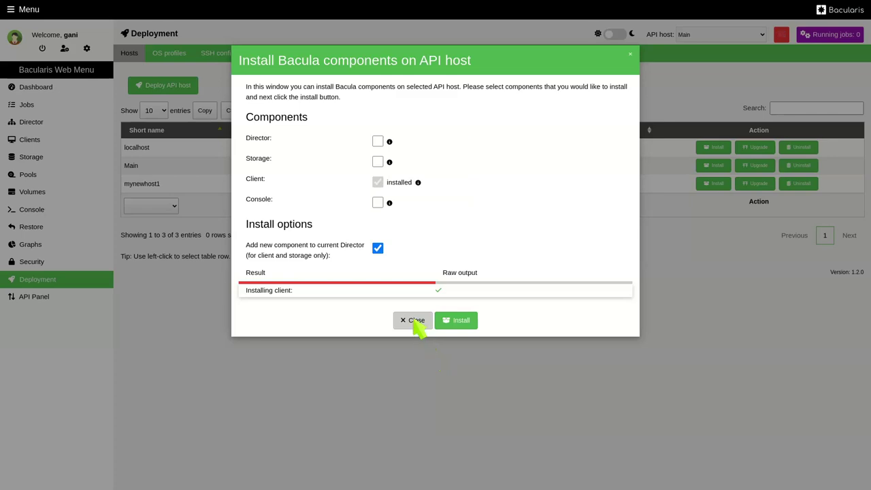
left_click(414, 321)
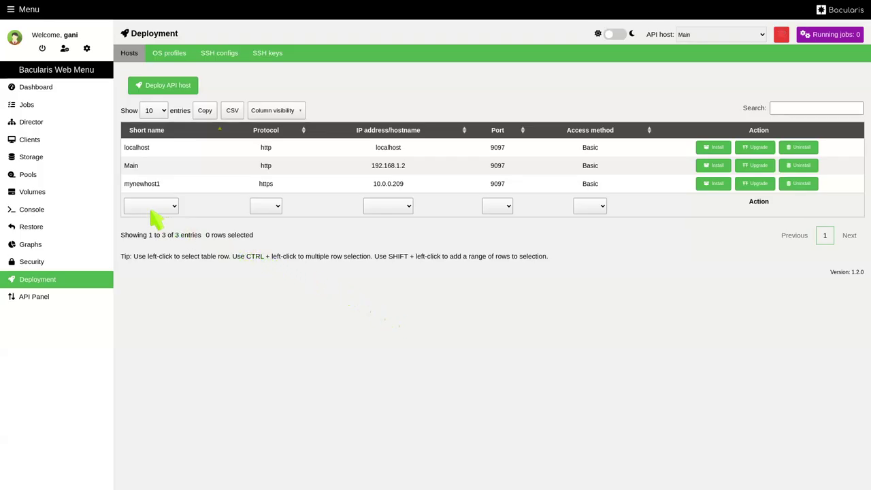
Open the details of client mynewhost1-fd and check its client status
left_click(54, 140)
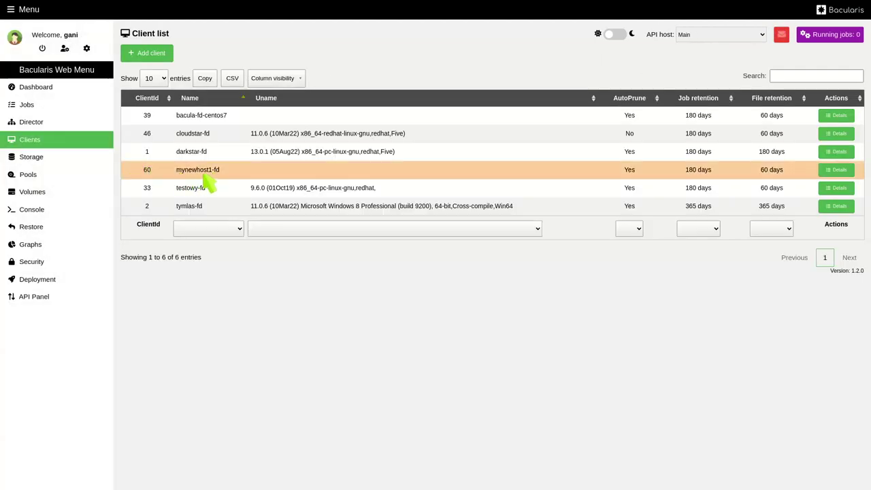
left_click(835, 170)
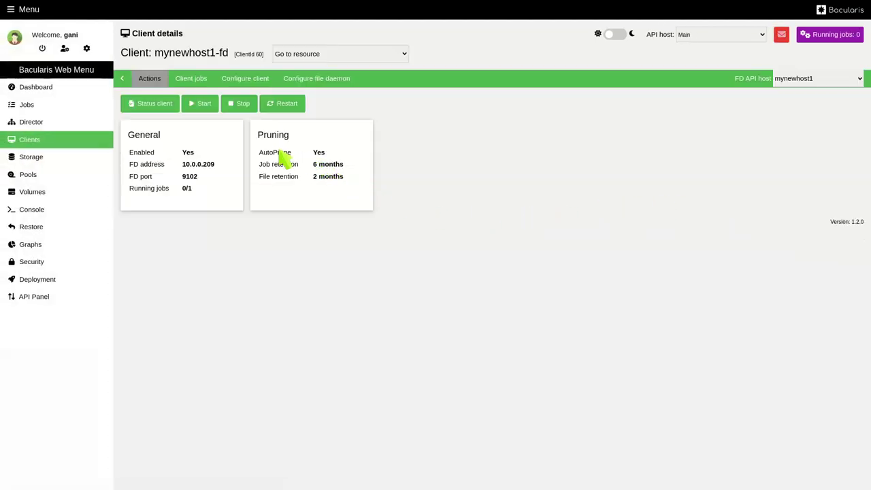
left_click(165, 112)
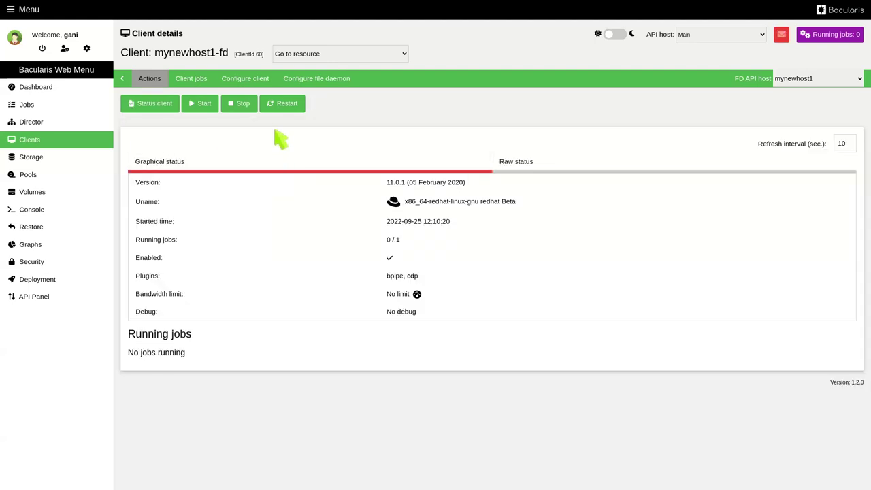
Show all directives in the client's file daemon configuration, set Description to "mynew host 123", and save it
left_click(312, 94)
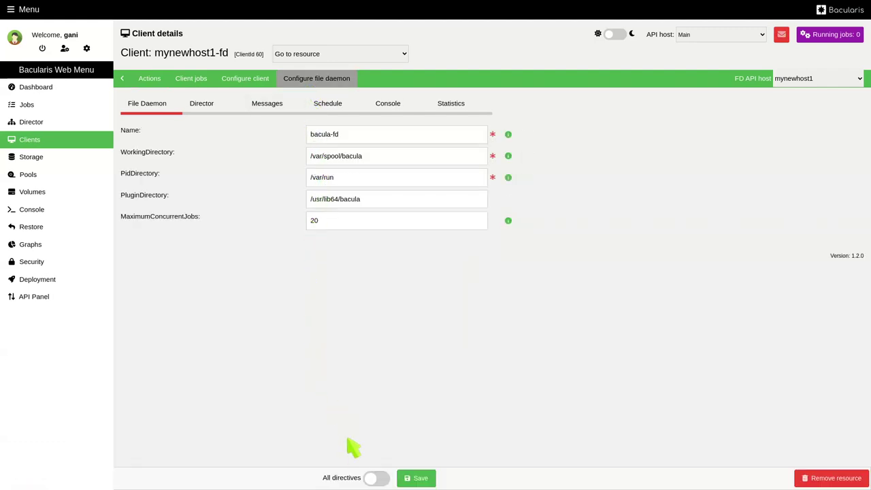
left_click(375, 479)
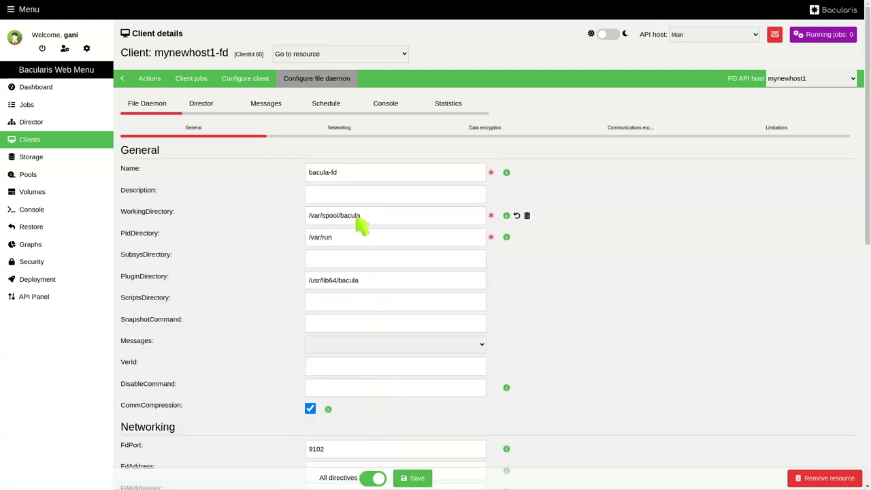
left_click(356, 193)
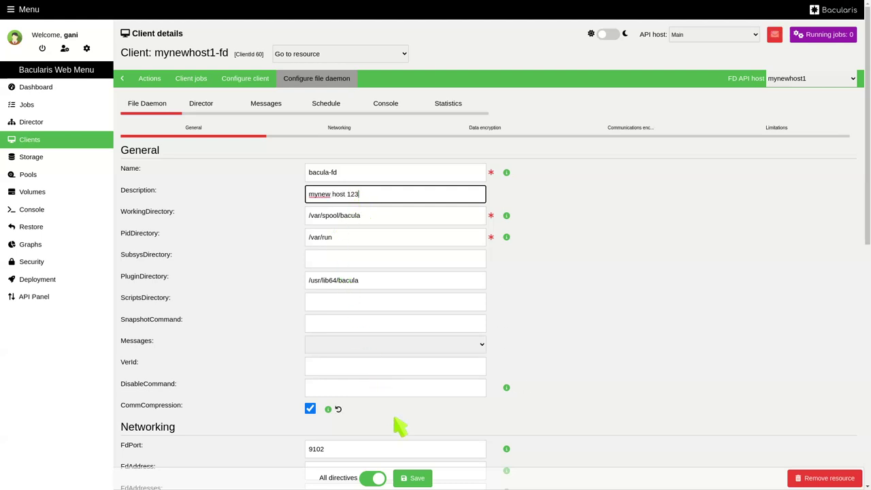
left_click(413, 477)
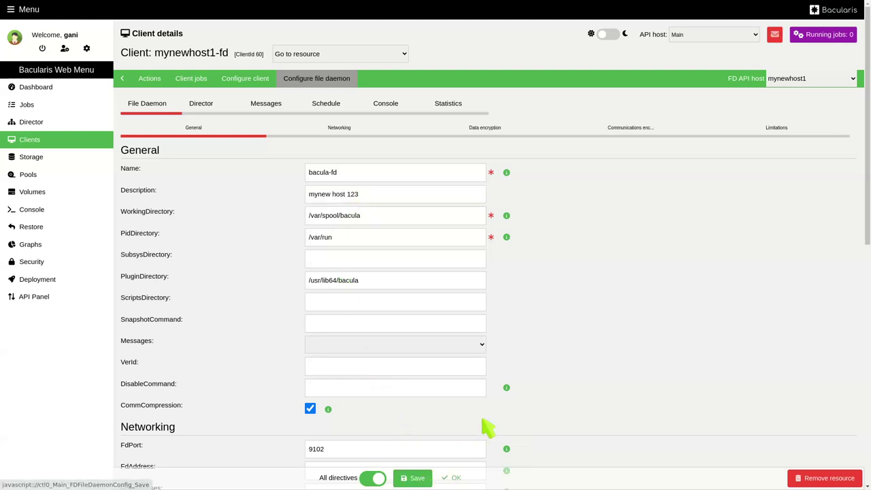